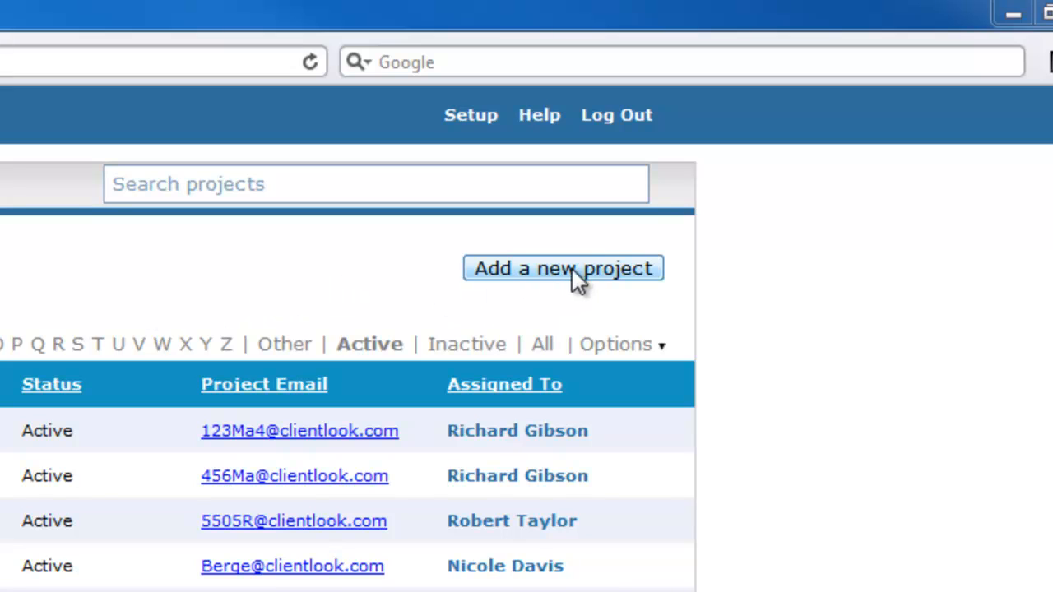
Start a new project, name it "My new project" and set its status to Active.
{"action": "left_click", "coordinate": [583, 265]}
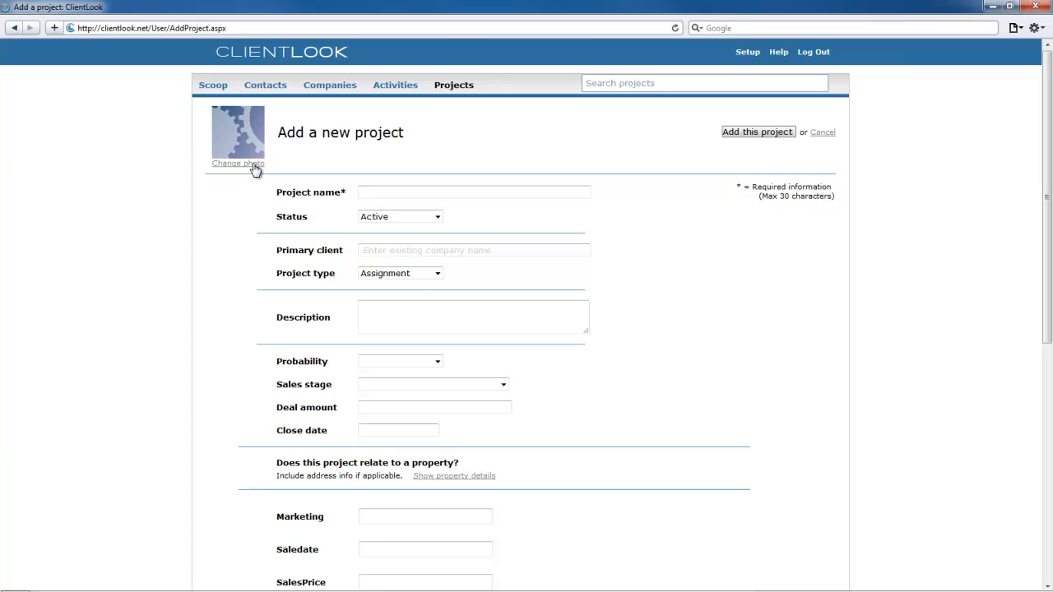
{"action": "left_click", "coordinate": [373, 188]}
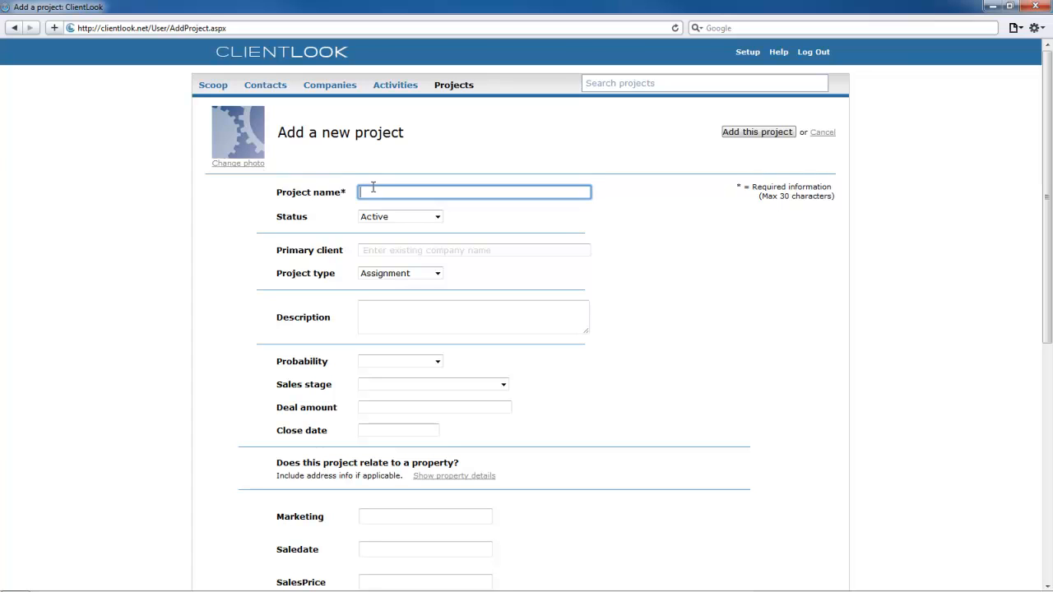
{"action": "type", "text": "My new project"}
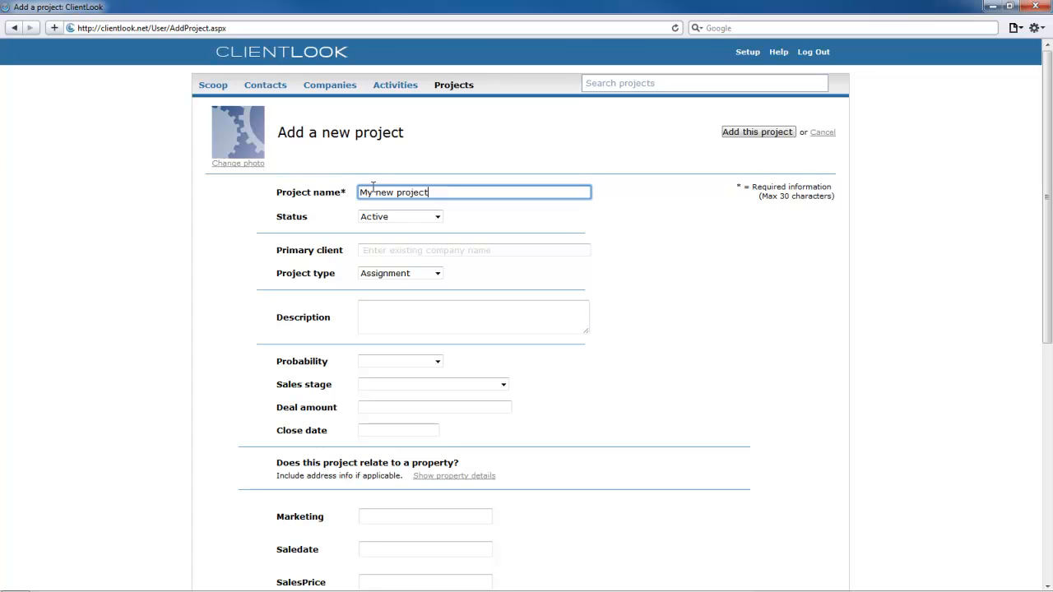
{"action": "left_click", "coordinate": [402, 218]}
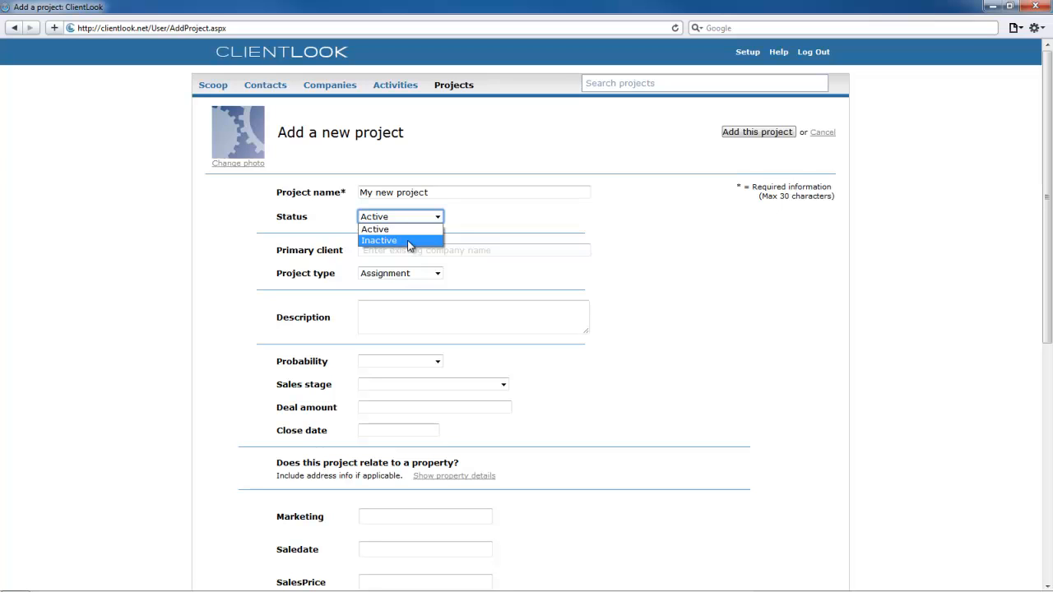
{"action": "left_click", "coordinate": [420, 228]}
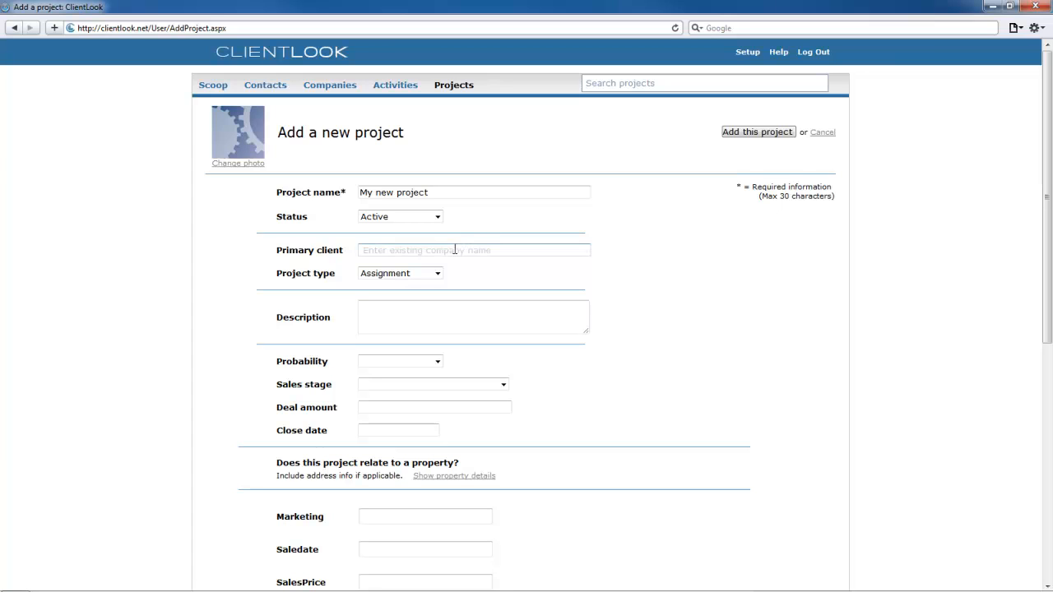
Set the primary client to the existing company Champion Partners - Atlanta, GA and the project type to Other.
{"action": "left_click", "coordinate": [454, 249]}
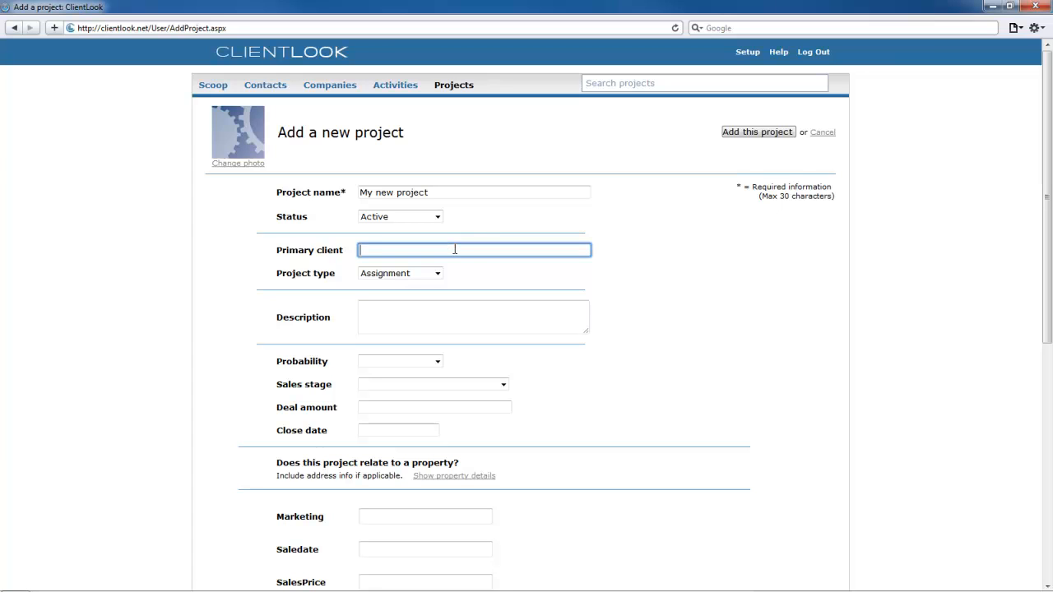
{"action": "type", "text": "champ"}
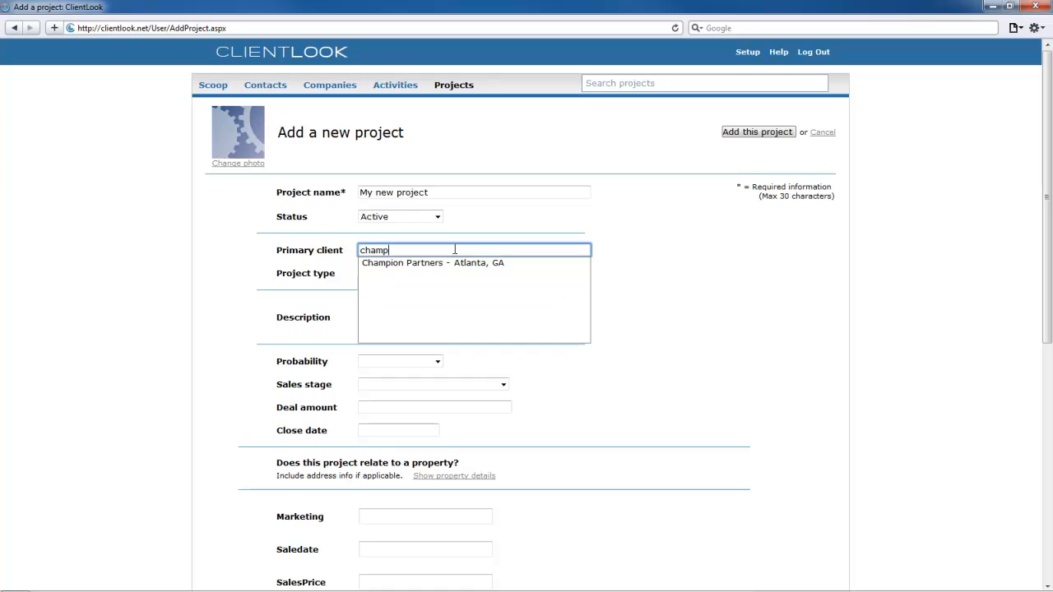
{"action": "left_click", "coordinate": [449, 262]}
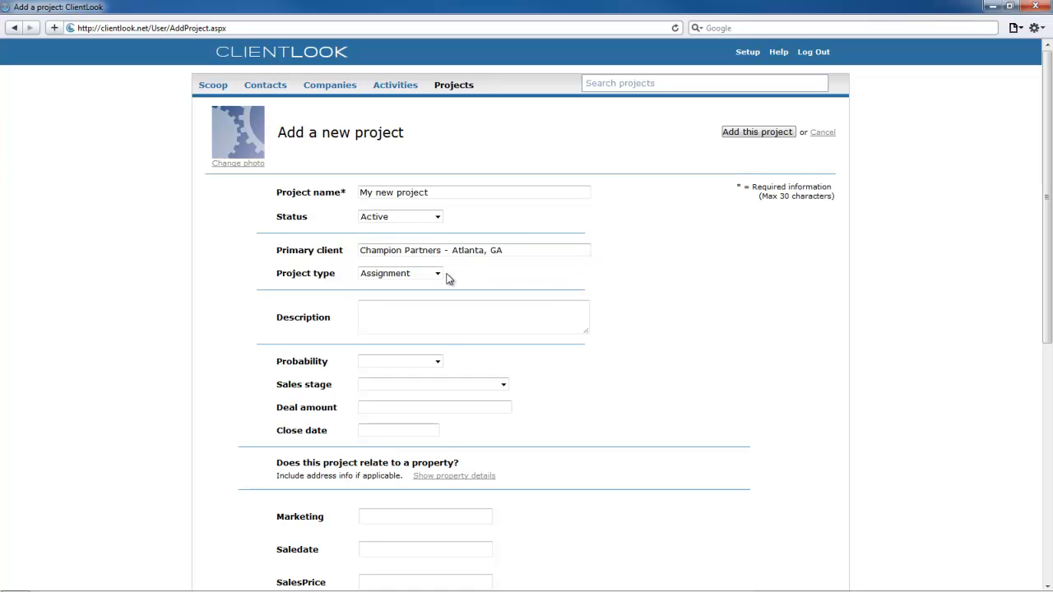
{"action": "left_click", "coordinate": [438, 273]}
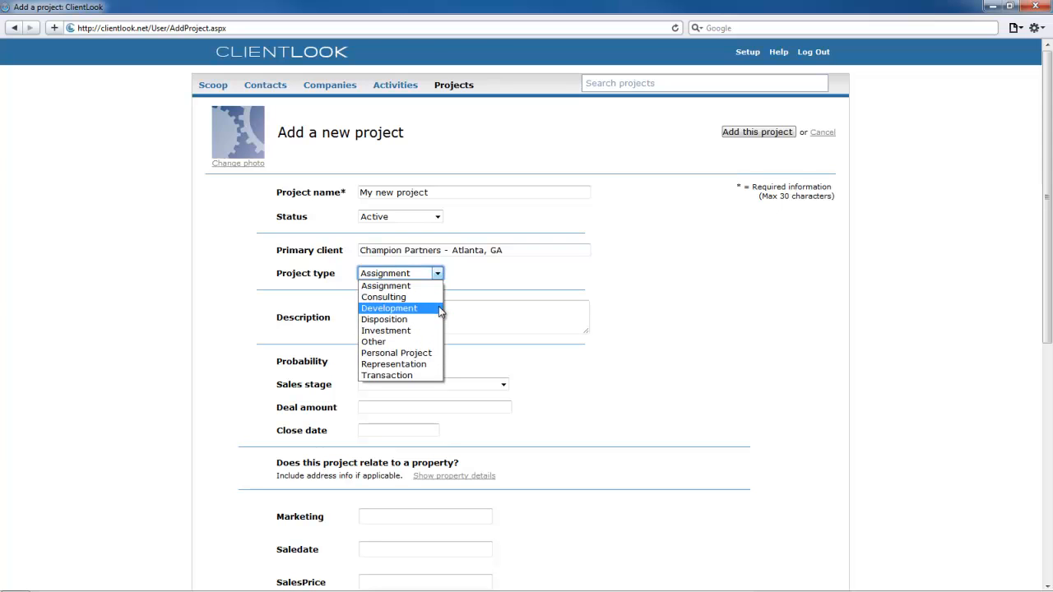
{"action": "left_click", "coordinate": [432, 341]}
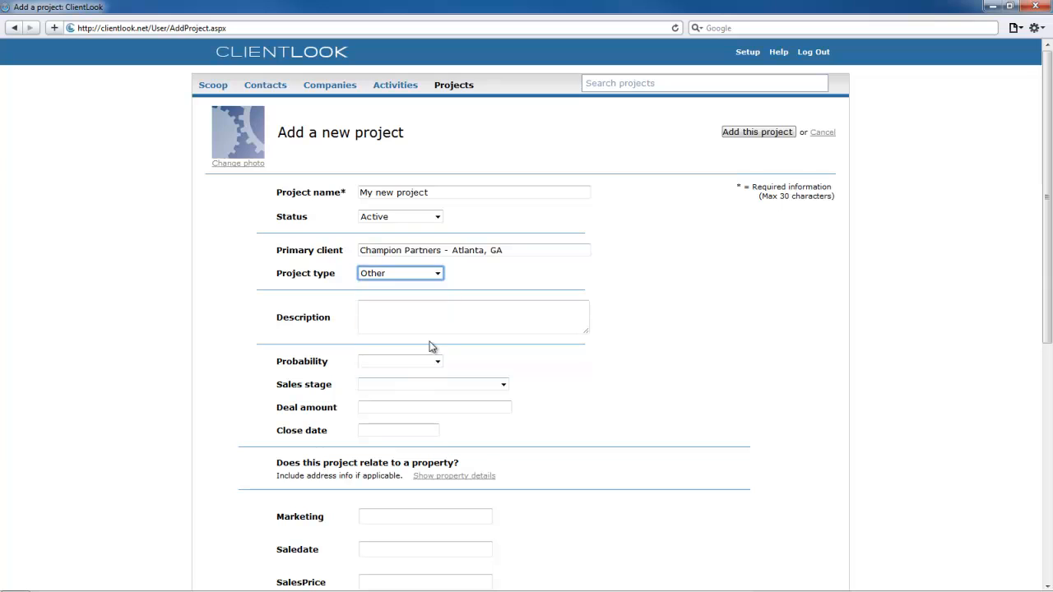
Leave the project description blank and set the probability to 10%.
{"action": "left_click", "coordinate": [430, 317]}
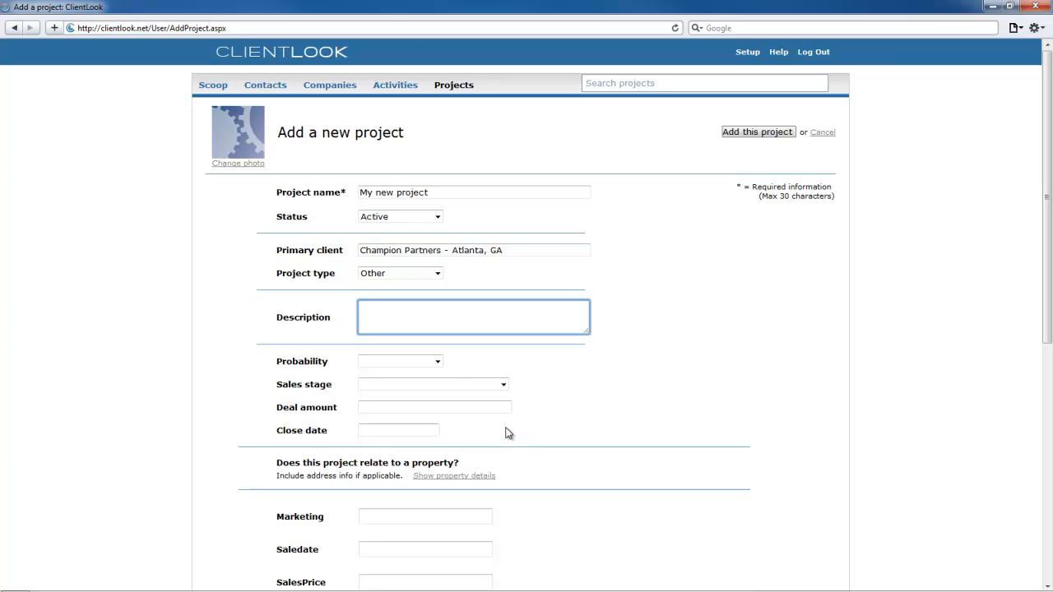
{"action": "left_click", "coordinate": [437, 363]}
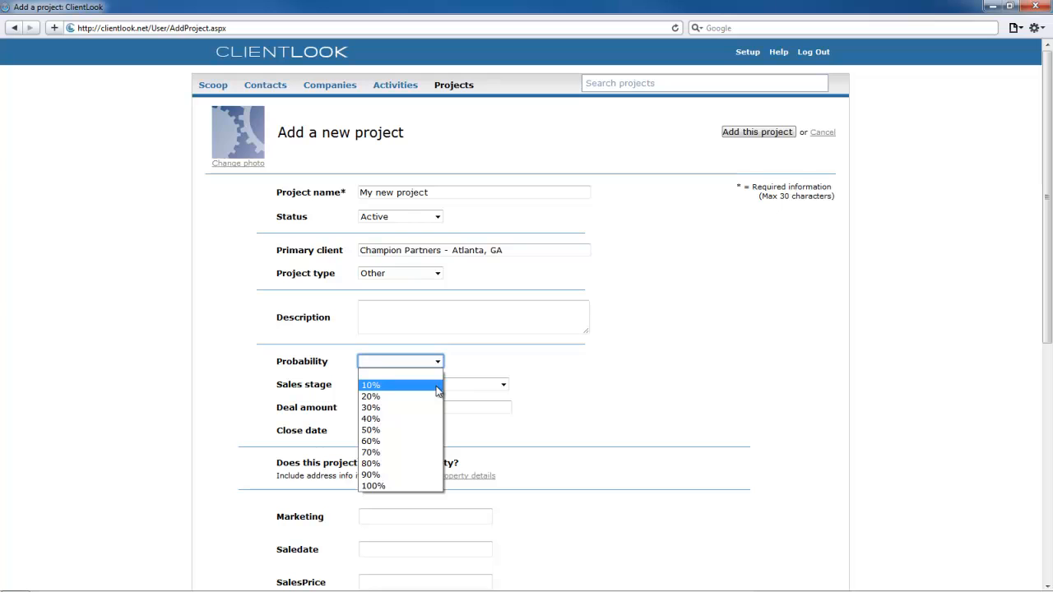
{"action": "left_click", "coordinate": [437, 390]}
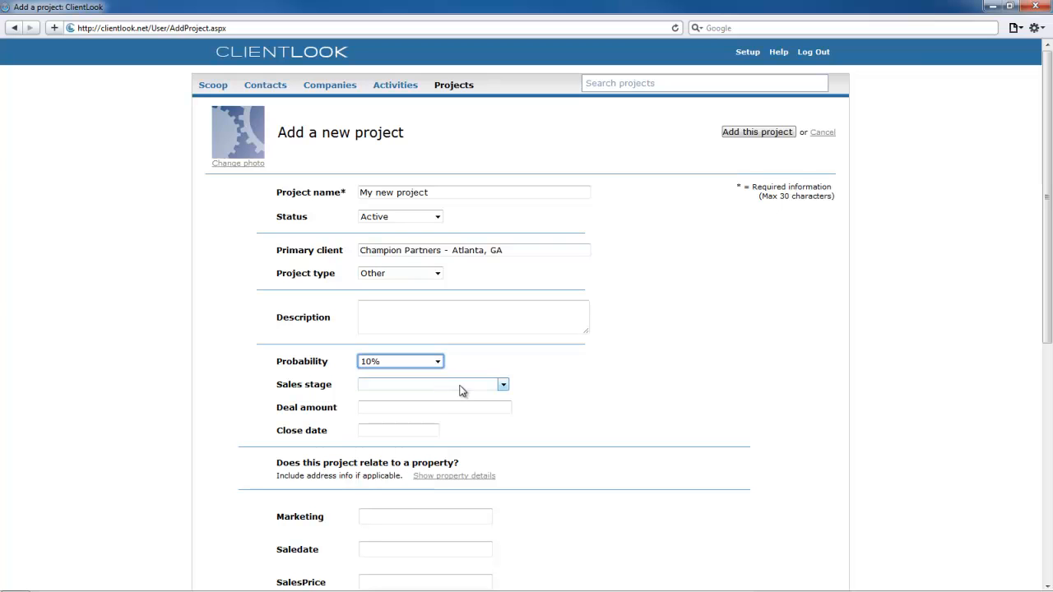
Examine the sales stage options, the deal amount field and the close date calendar without entering values.
{"action": "left_click", "coordinate": [503, 386]}
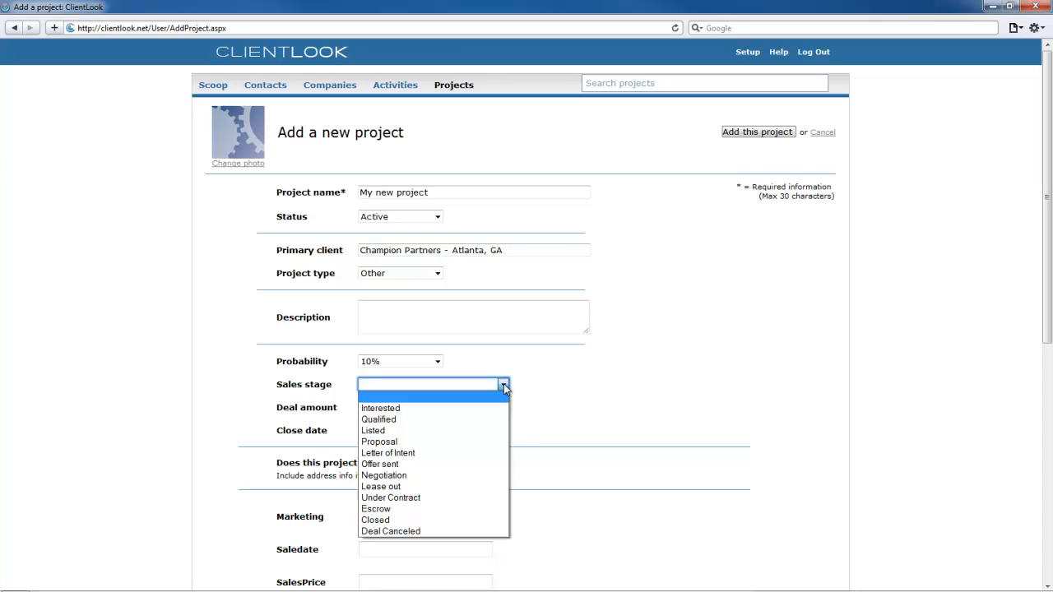
{"action": "left_click", "coordinate": [503, 387]}
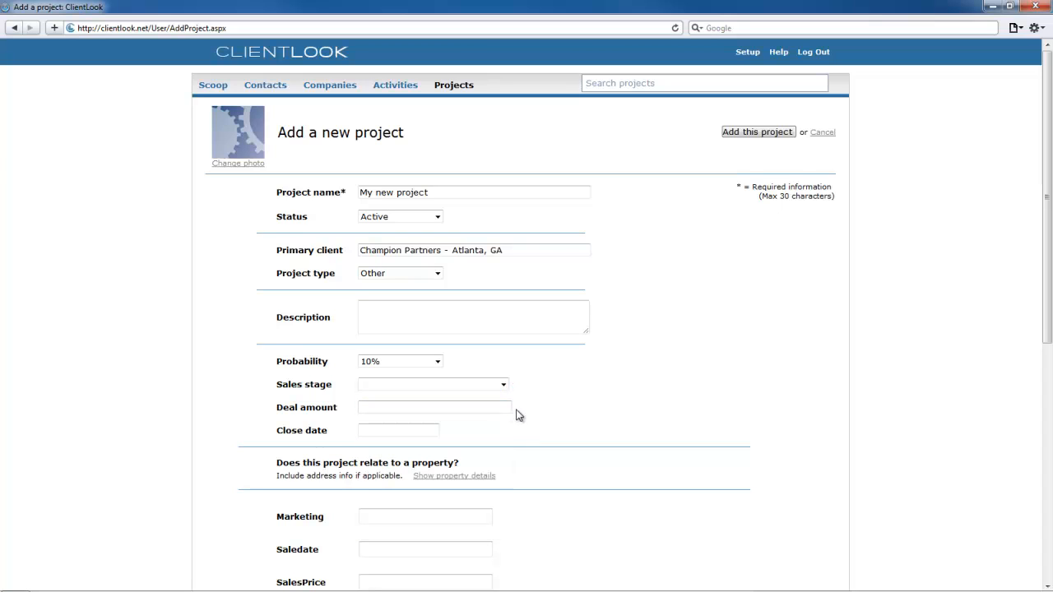
{"action": "left_click", "coordinate": [493, 408]}
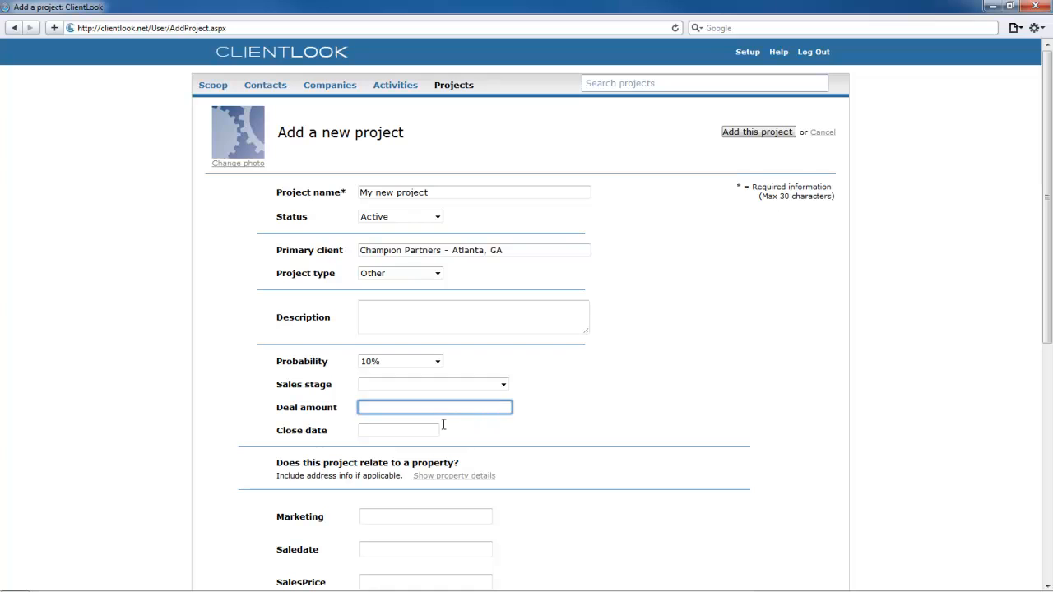
{"action": "left_click", "coordinate": [415, 430]}
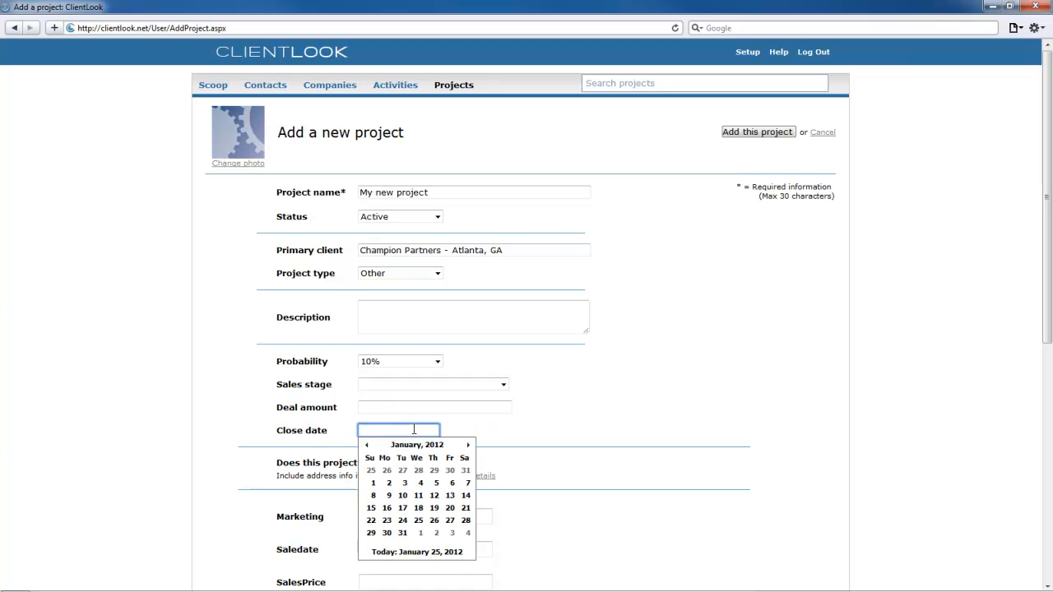
{"action": "left_click", "coordinate": [579, 404]}
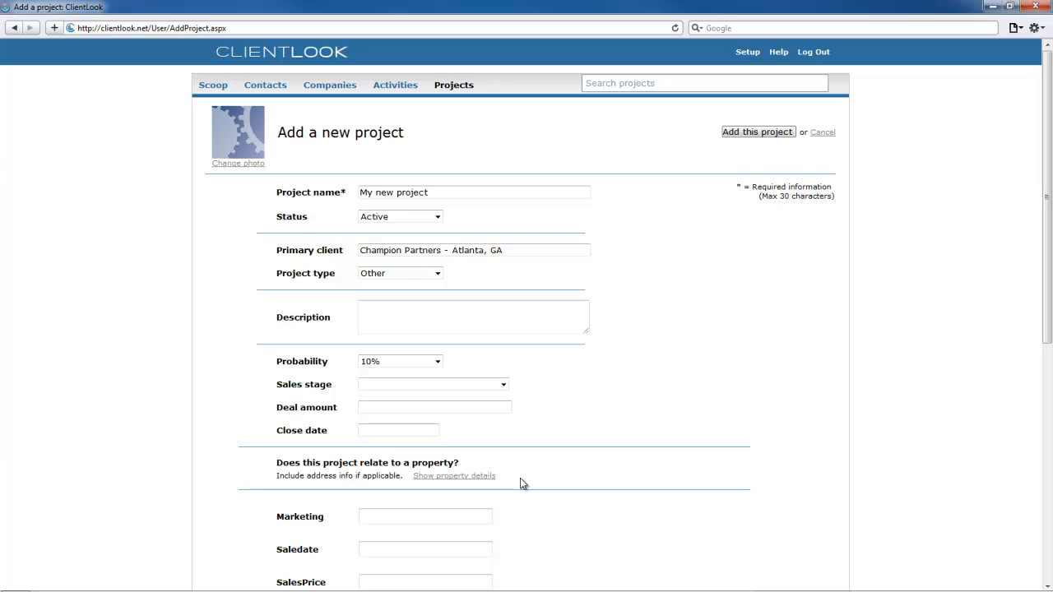
Show the project's property details and examine the available property types without choosing one.
{"action": "left_click", "coordinate": [479, 478]}
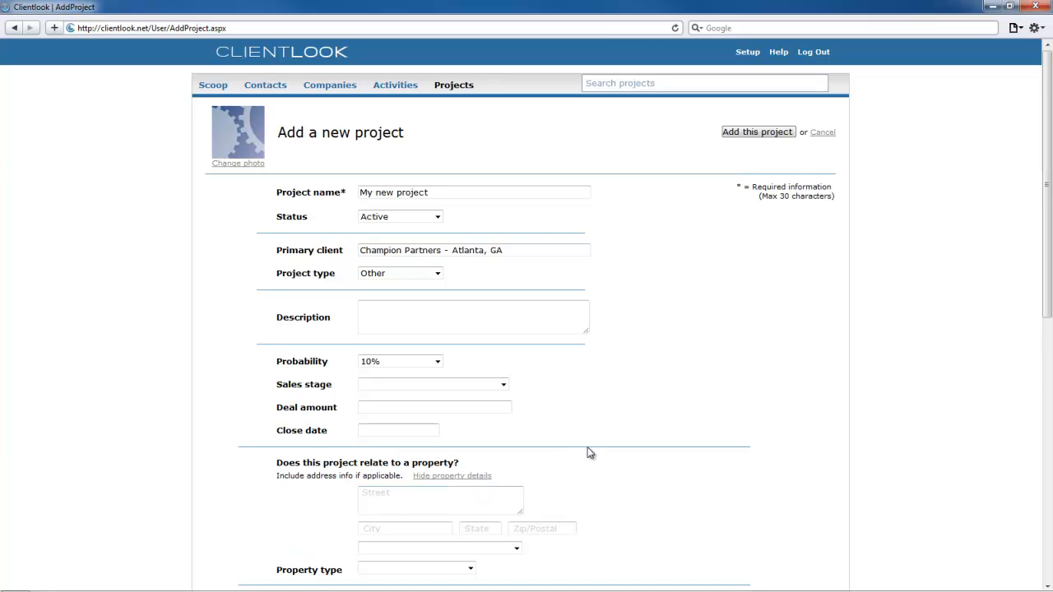
{"action": "scroll", "coordinate": [587, 453], "scroll_direction": "down", "scroll_amount": 3}
{"action": "left_click", "coordinate": [470, 374]}
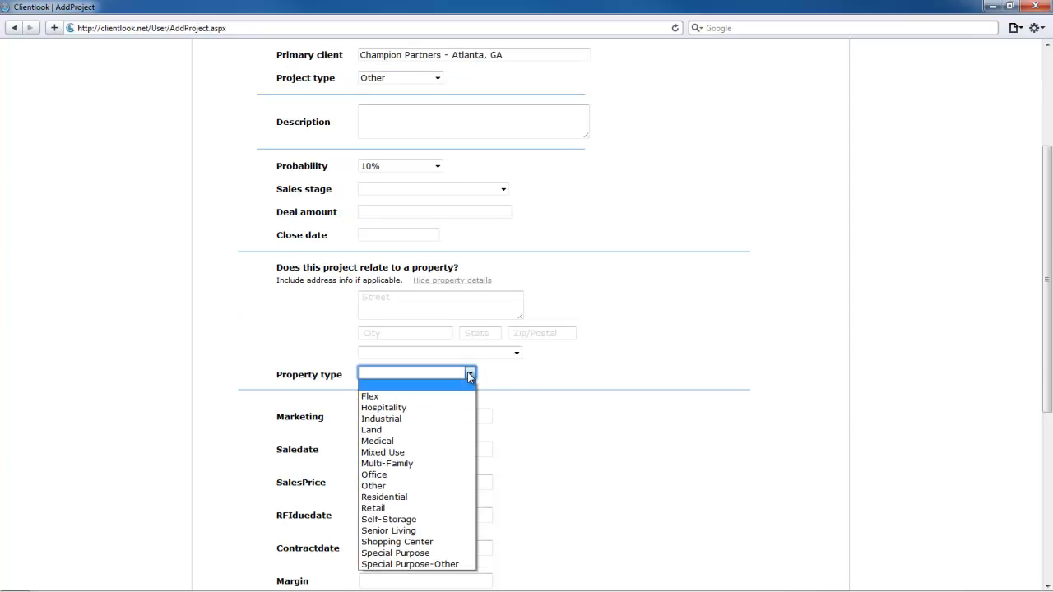
{"action": "left_click", "coordinate": [467, 372]}
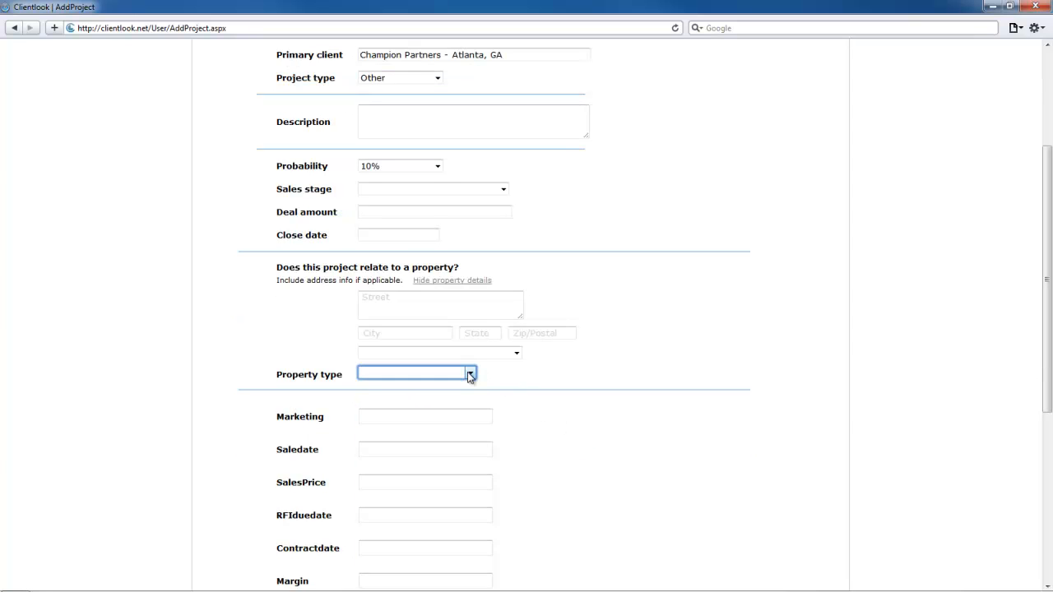
Set the project's sharing to Project participants.
{"action": "scroll", "coordinate": [529, 404], "scroll_direction": "down", "scroll_amount": 4}
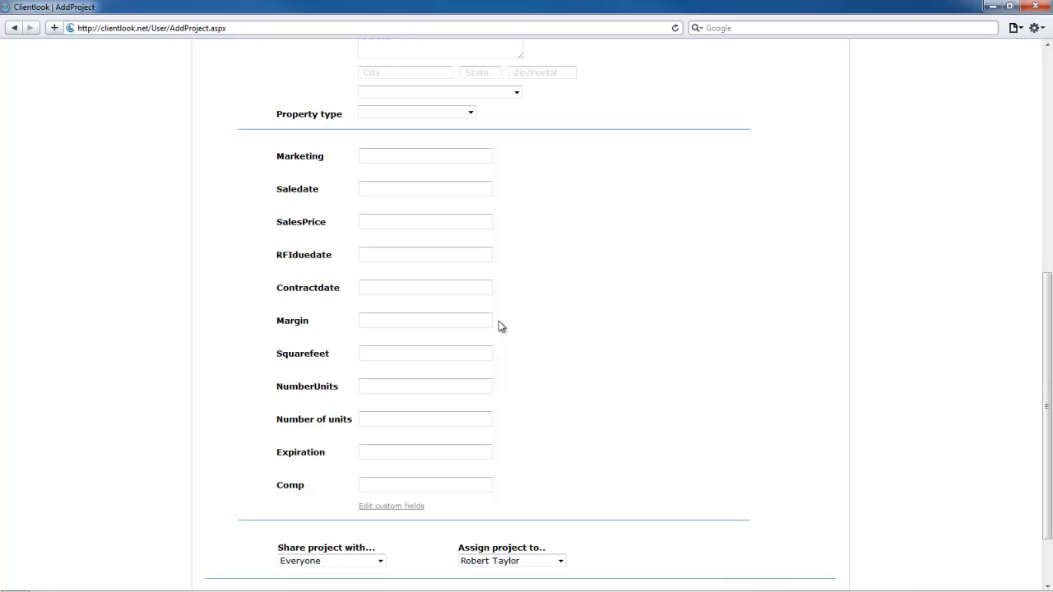
{"action": "scroll", "coordinate": [499, 324], "scroll_direction": "down", "scroll_amount": 3}
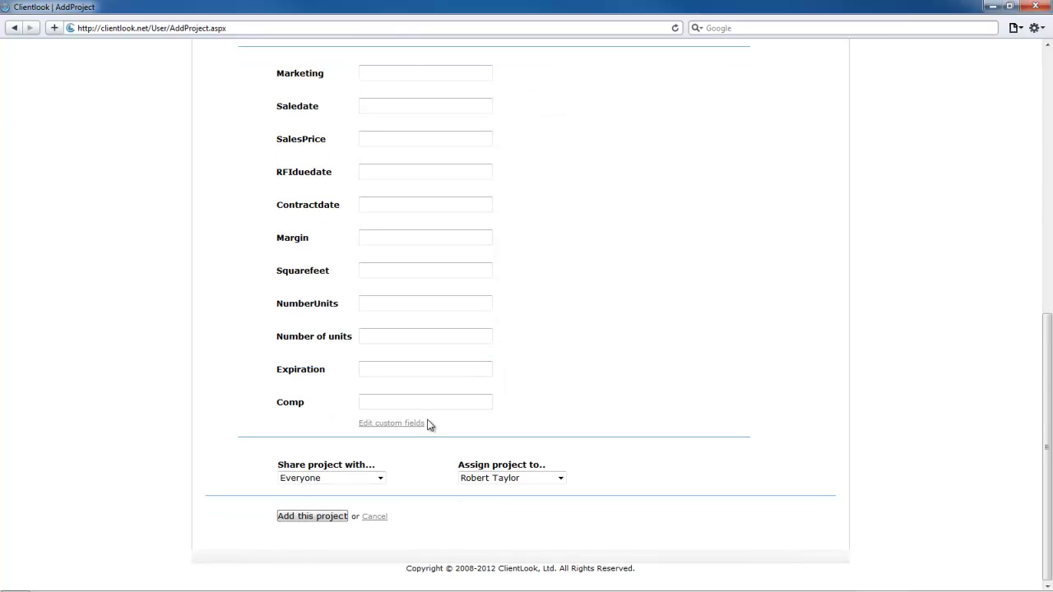
{"action": "left_click", "coordinate": [343, 485]}
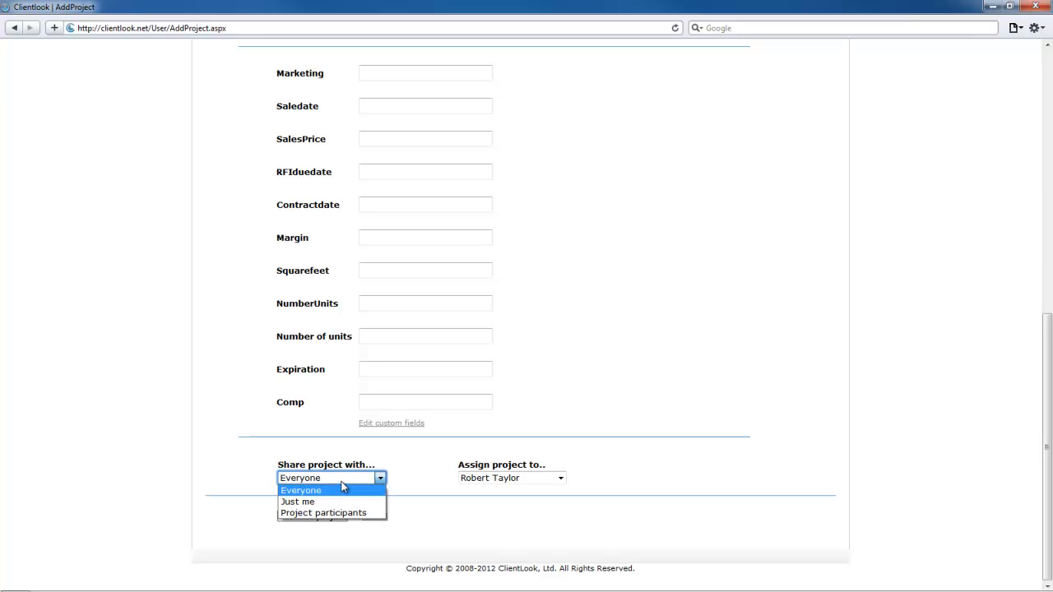
{"action": "left_click", "coordinate": [343, 502]}
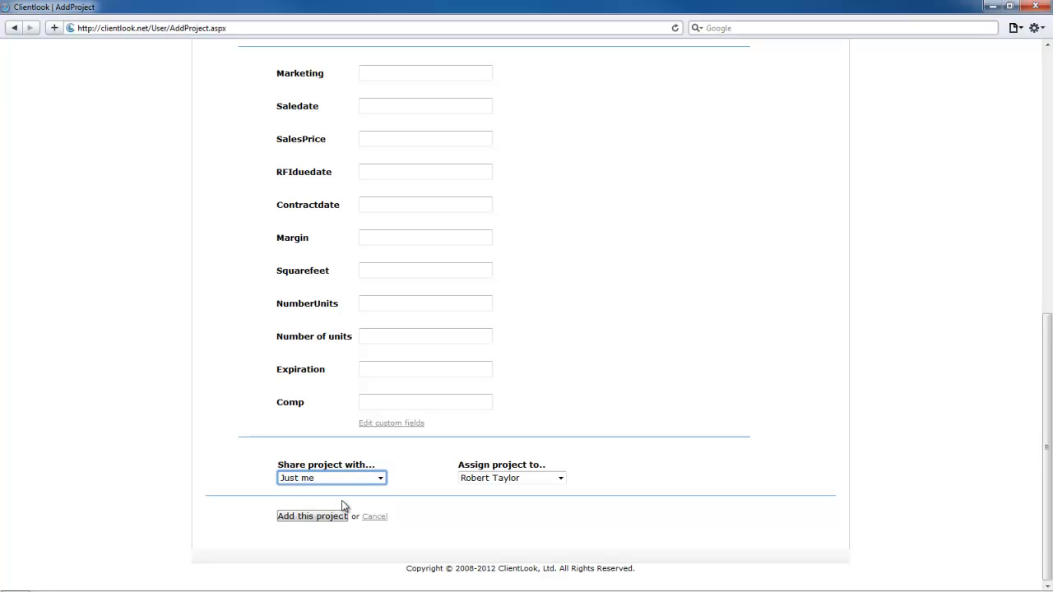
{"action": "left_click", "coordinate": [344, 480]}
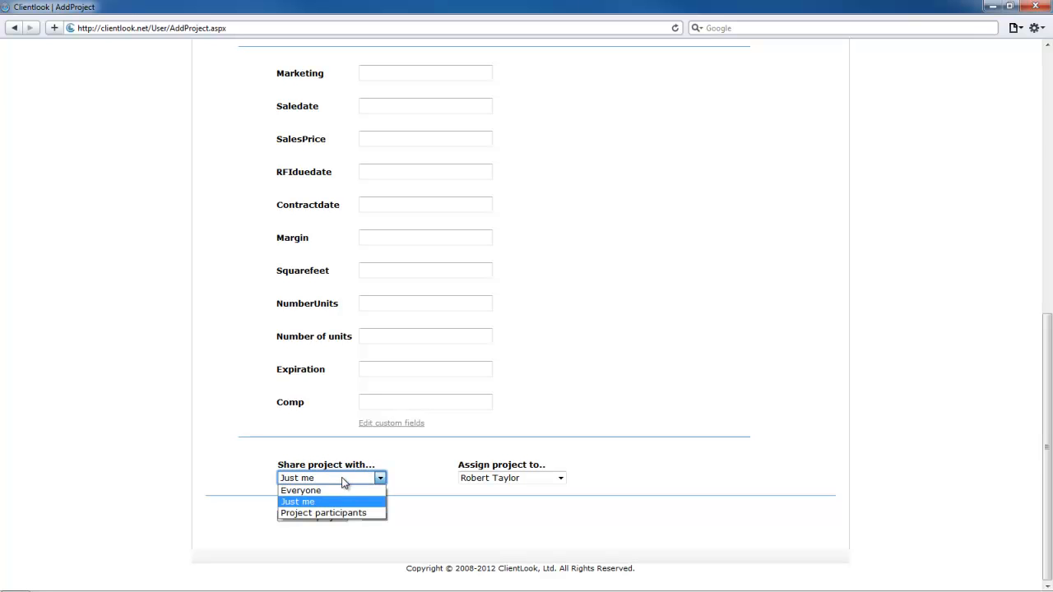
{"action": "left_click", "coordinate": [344, 515]}
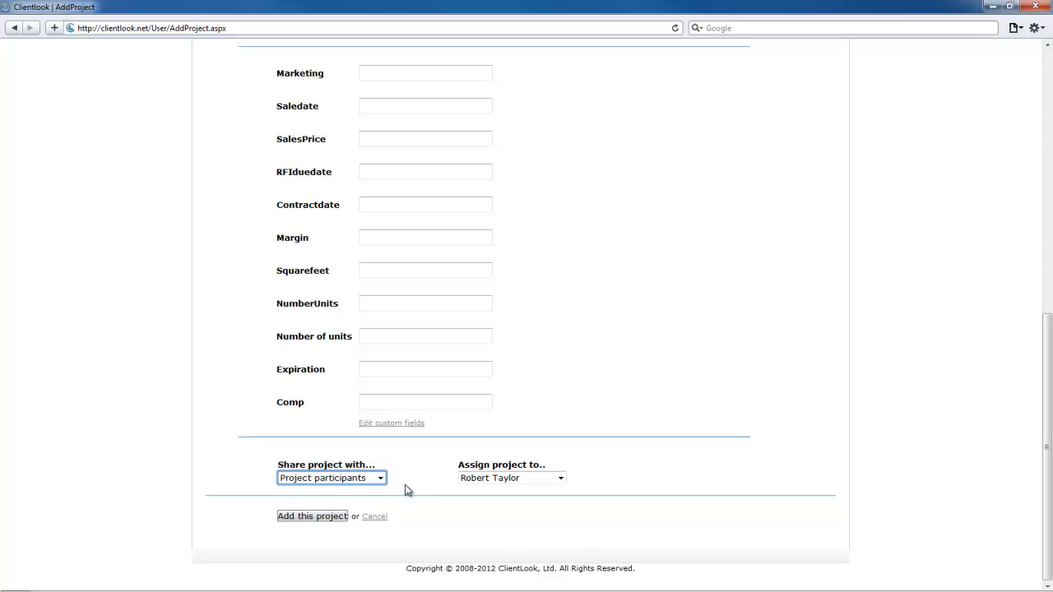
{"action": "left_click", "coordinate": [404, 486]}
Check the list of possible assignees, keep the preset assignee and add the project.
{"action": "left_click", "coordinate": [520, 478]}
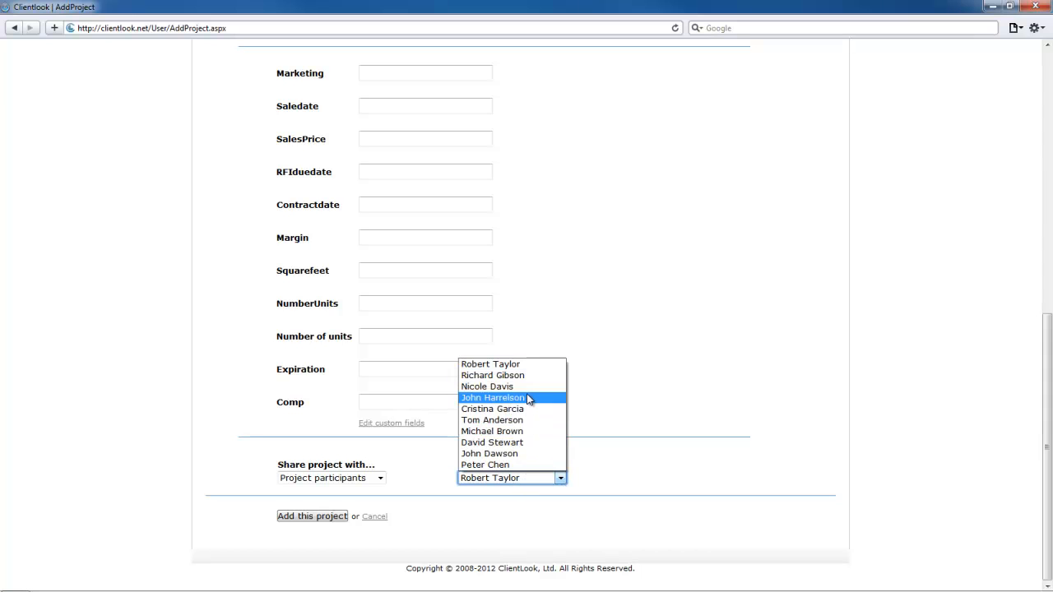
{"action": "left_click", "coordinate": [533, 480]}
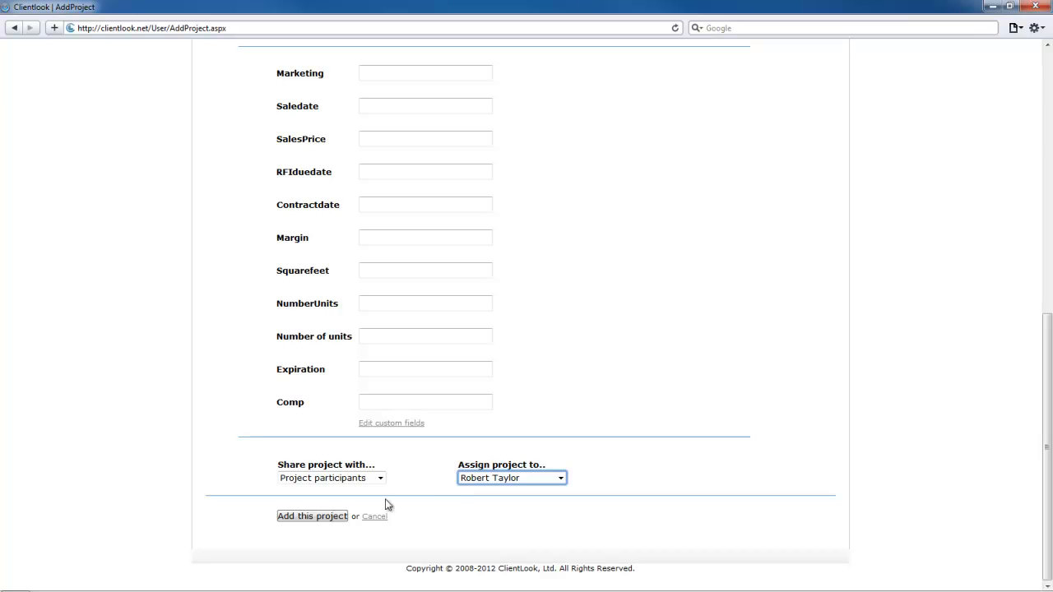
{"action": "left_click", "coordinate": [296, 520]}
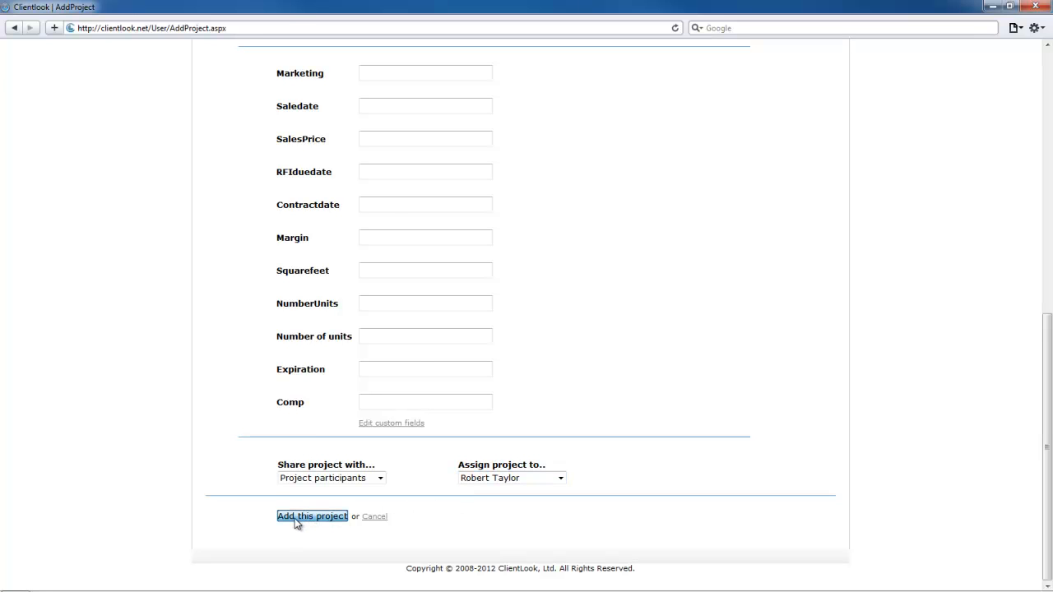